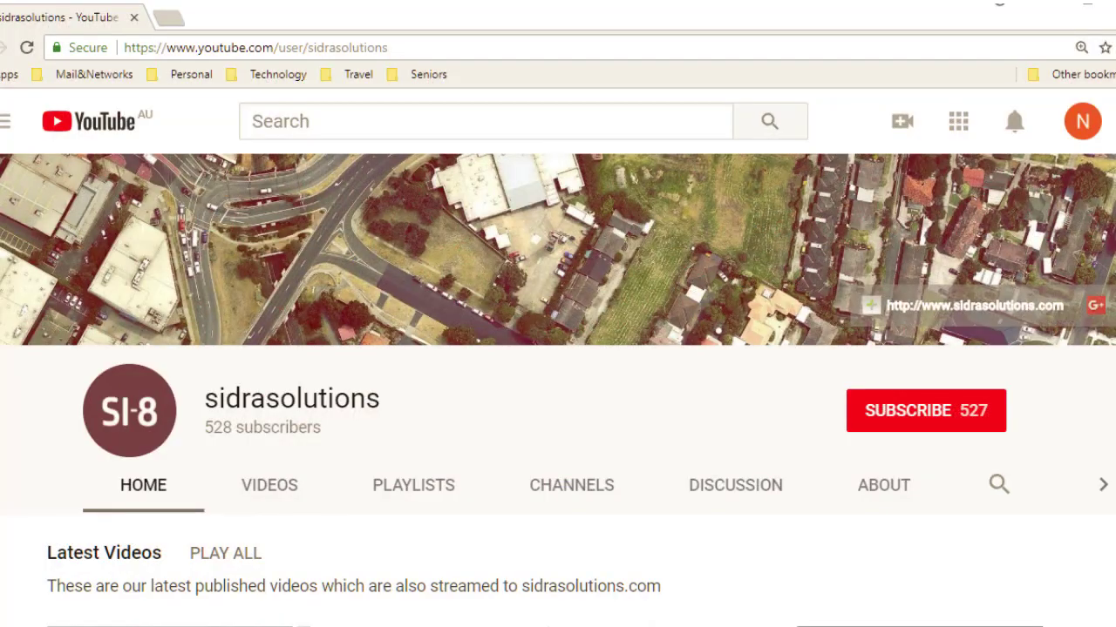
# Subscribe to sidrasolutions on YouTube and set its bell to all notifications.
pyautogui.click(931, 413)
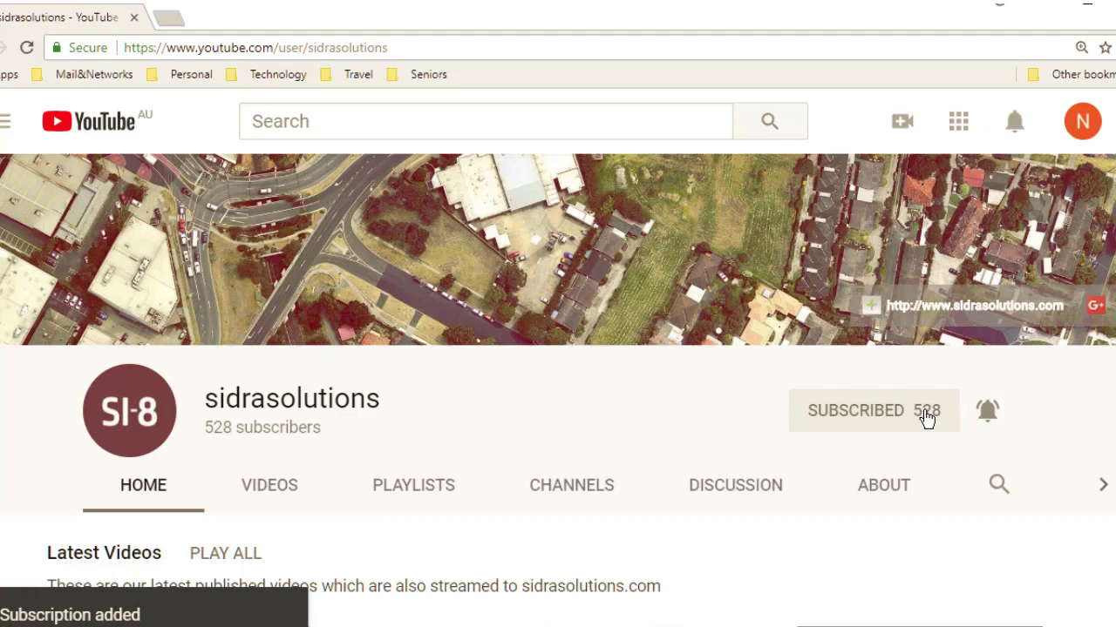
pyautogui.click(989, 415)
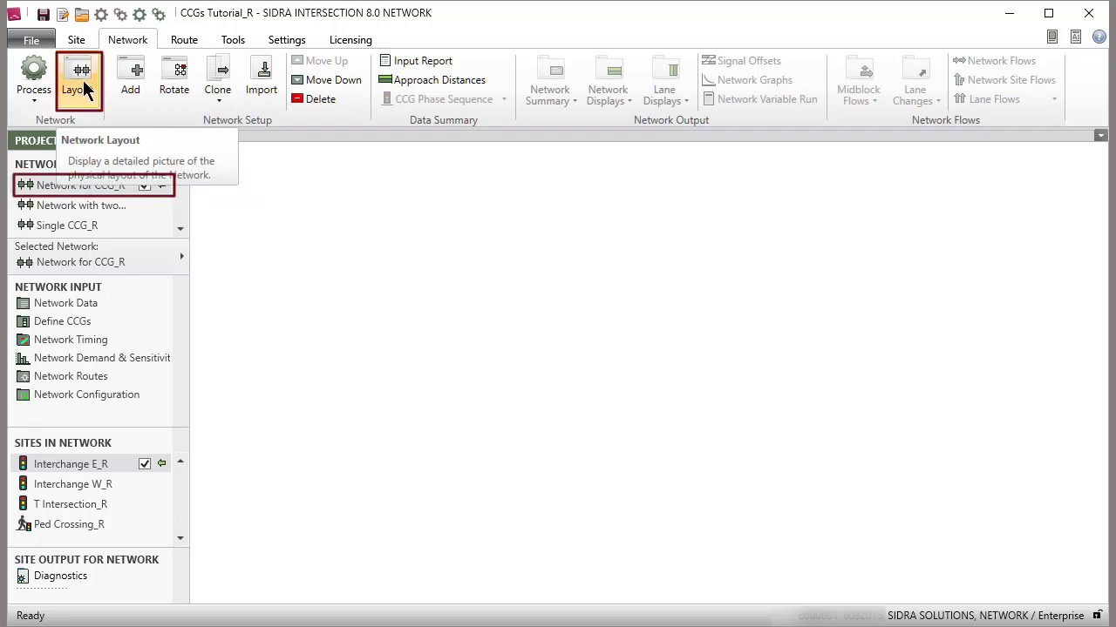
# Open Network for CCG_R and bring up its empty Define CCGs list.
pyautogui.doubleClick(76, 183)
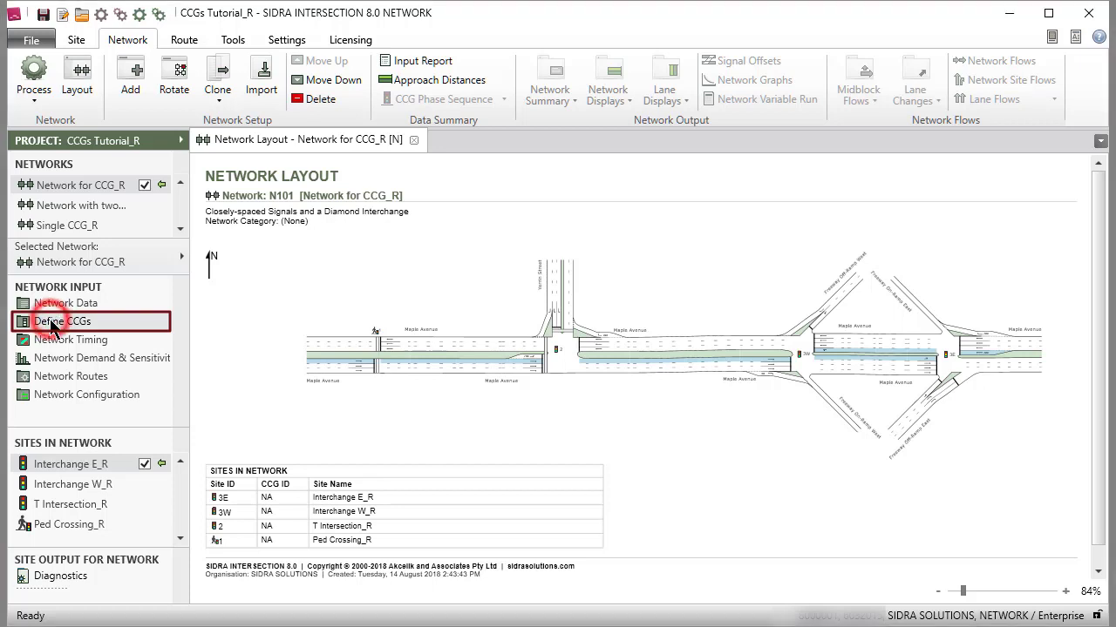
pyautogui.click(50, 320)
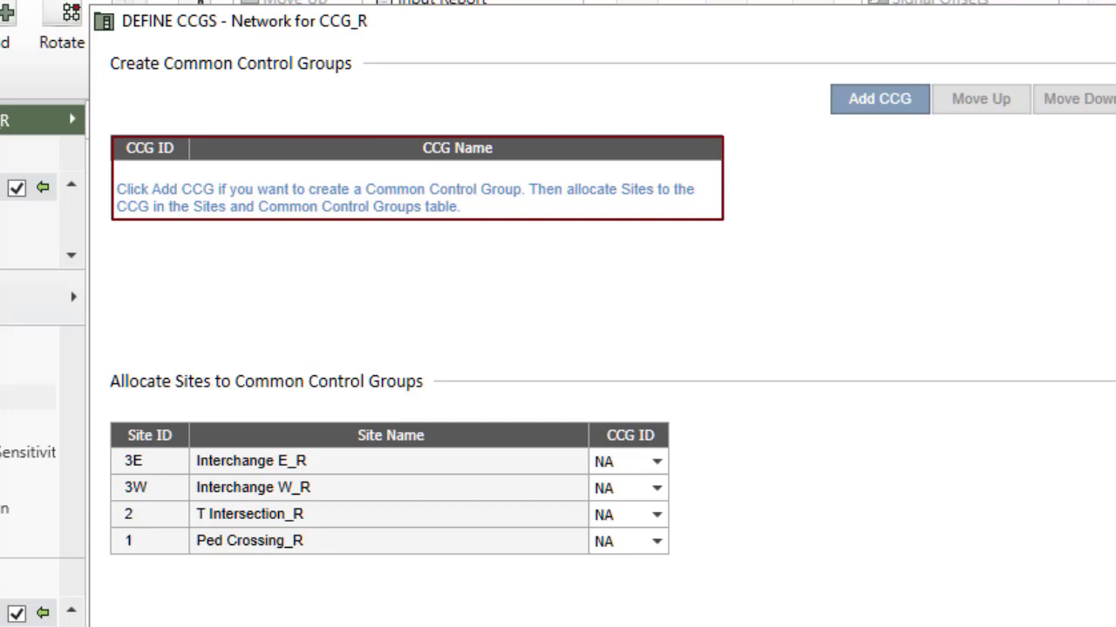
# Add a group with ID CCG 1 and name it 'Freeway Interchange'.
pyautogui.click(890, 107)
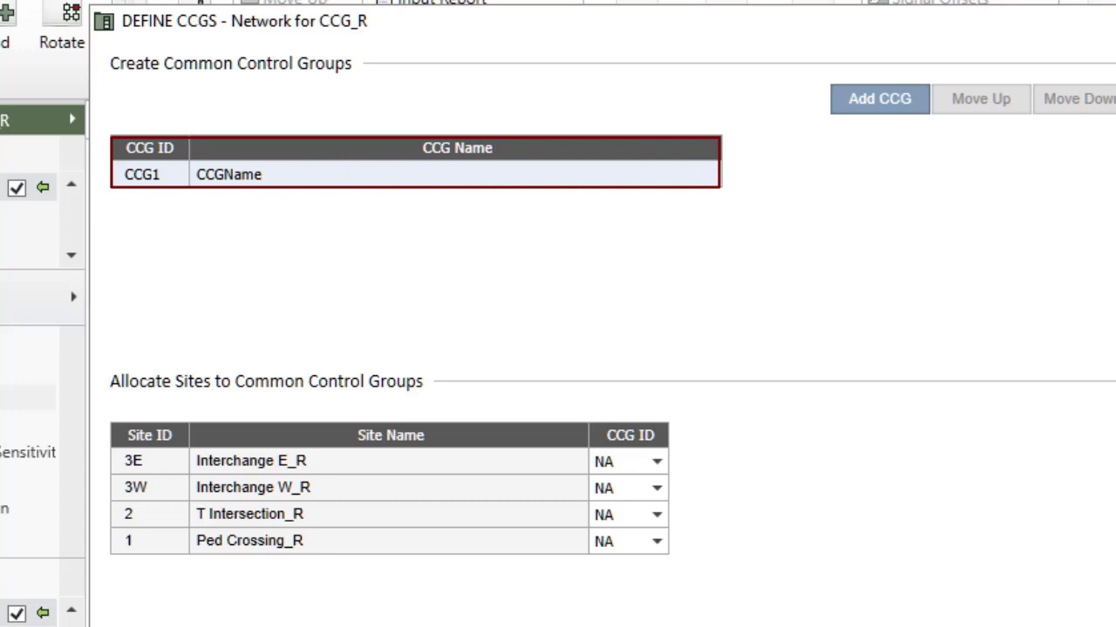
pyautogui.click(150, 175)
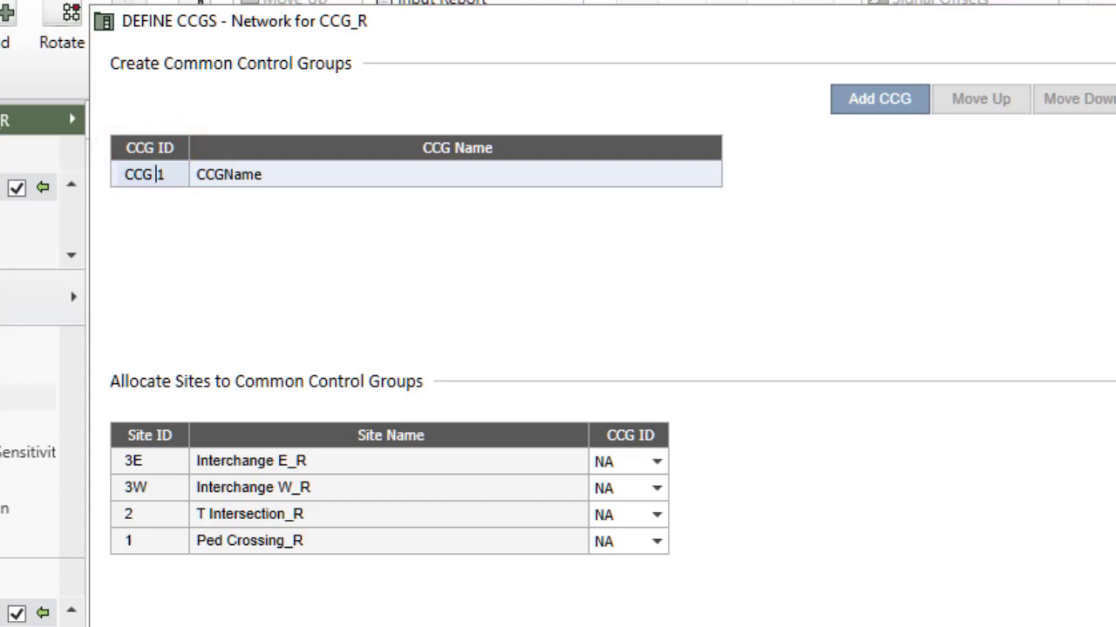
pyautogui.click(195, 175)
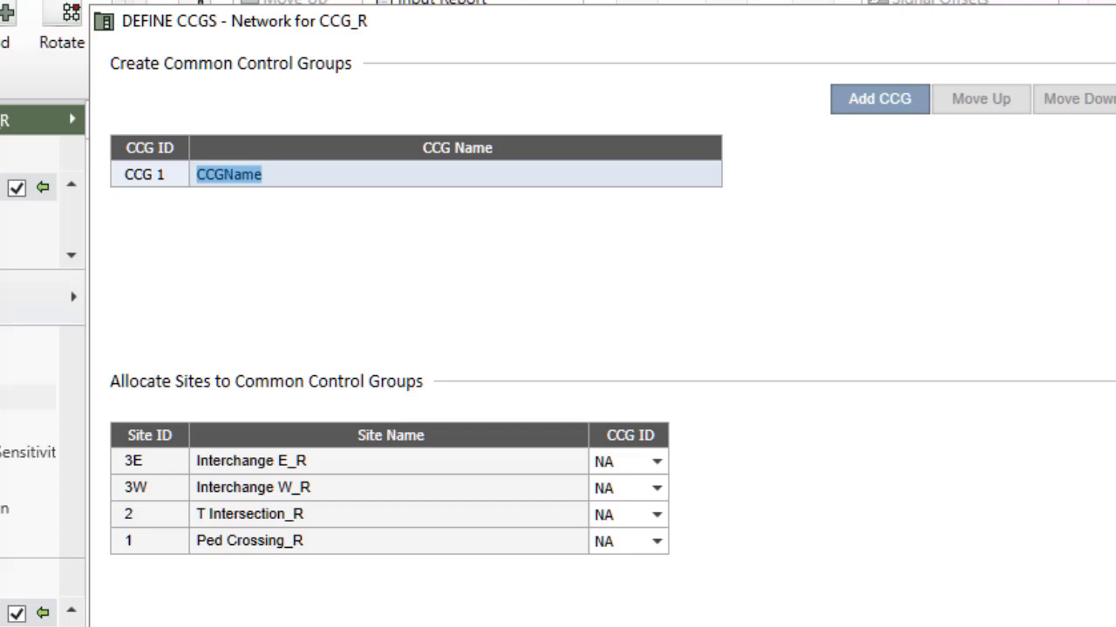
pyautogui.write('Freeway Interchange')
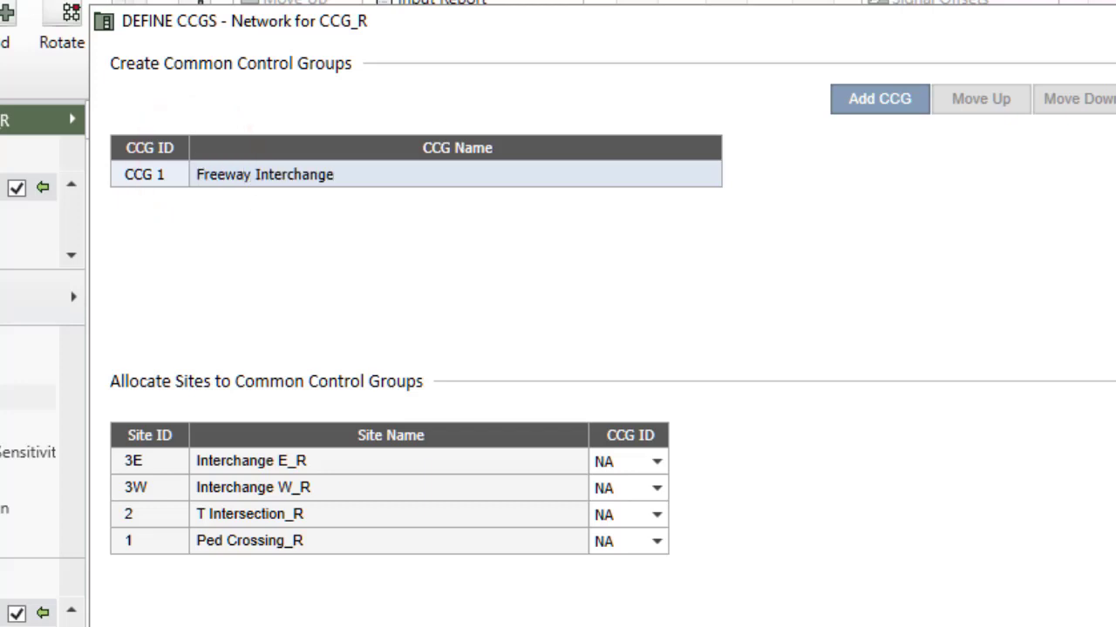
# Add group CCG 2 named 'T intersection & Ped Signals', keeping it below CCG 1.
pyautogui.click(892, 103)
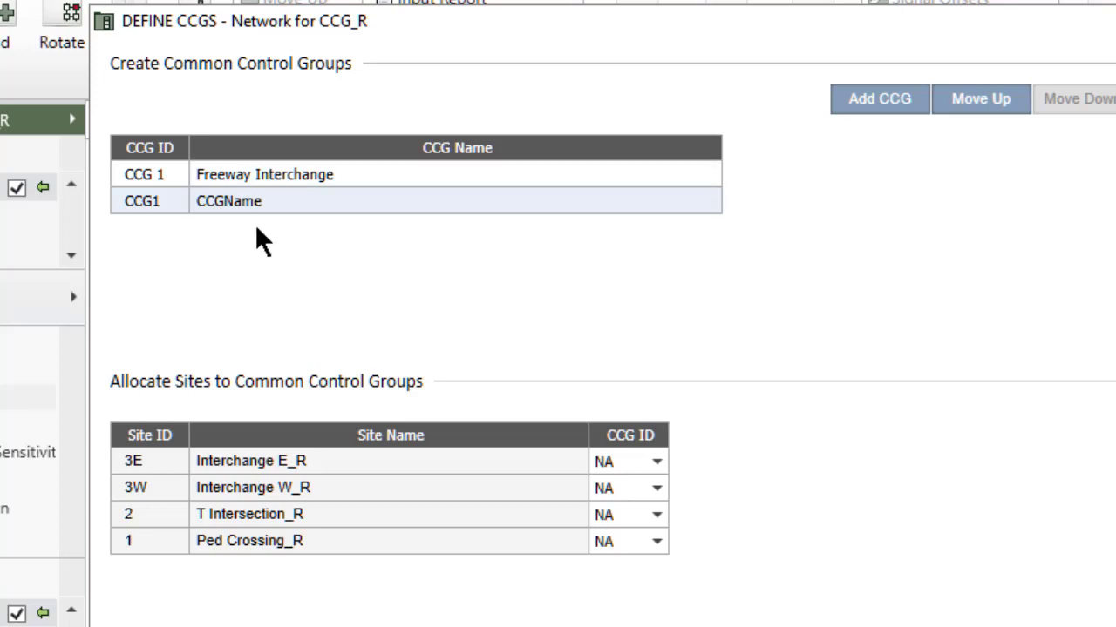
pyautogui.click(151, 200)
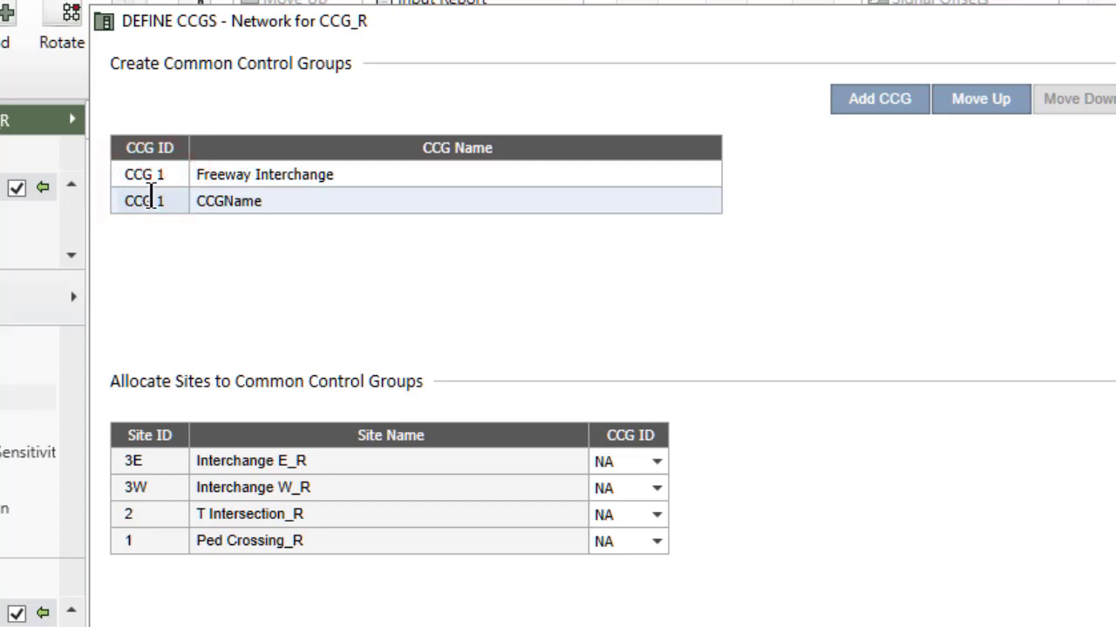
pyautogui.press('BackSpace')
pyautogui.write('2')
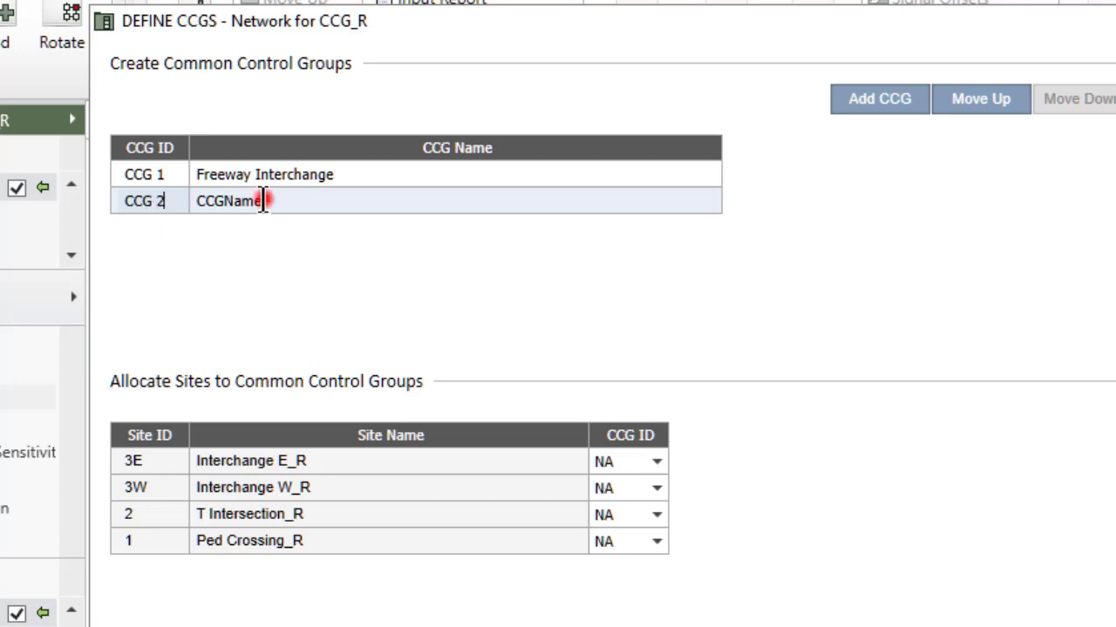
pyautogui.moveTo(261, 200); pyautogui.dragTo(197, 198)
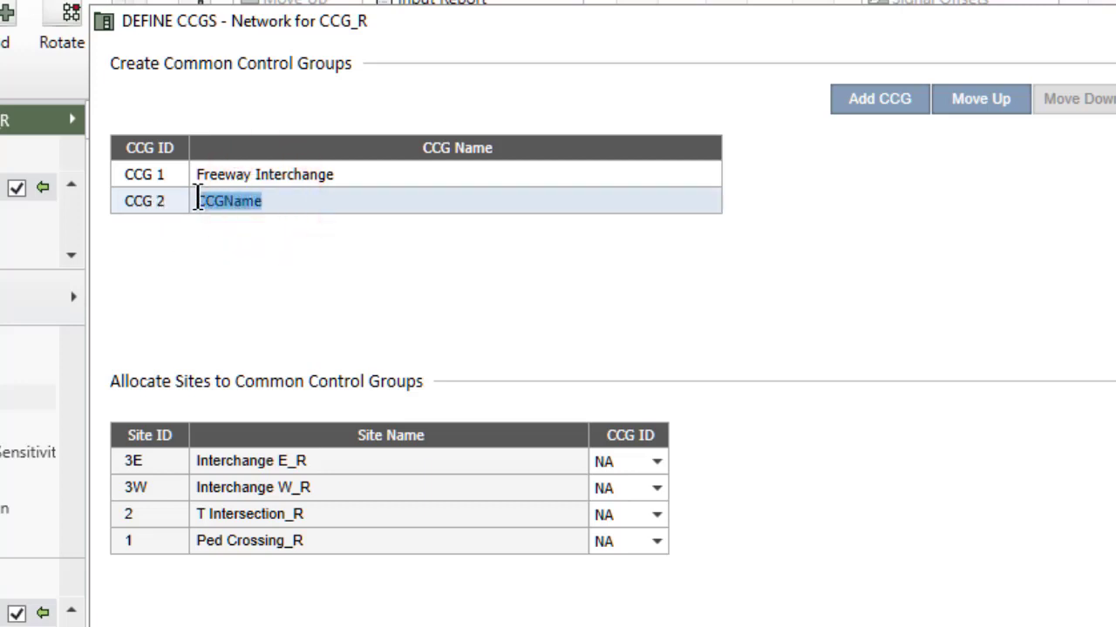
pyautogui.write('T intersection & Ped')
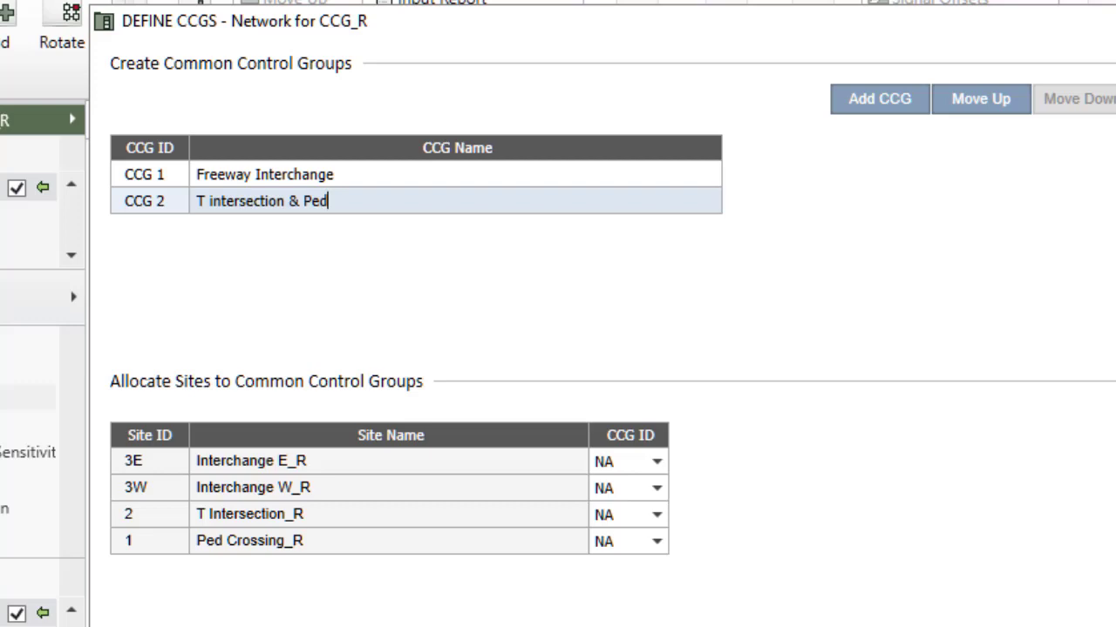
pyautogui.write(' Signa')
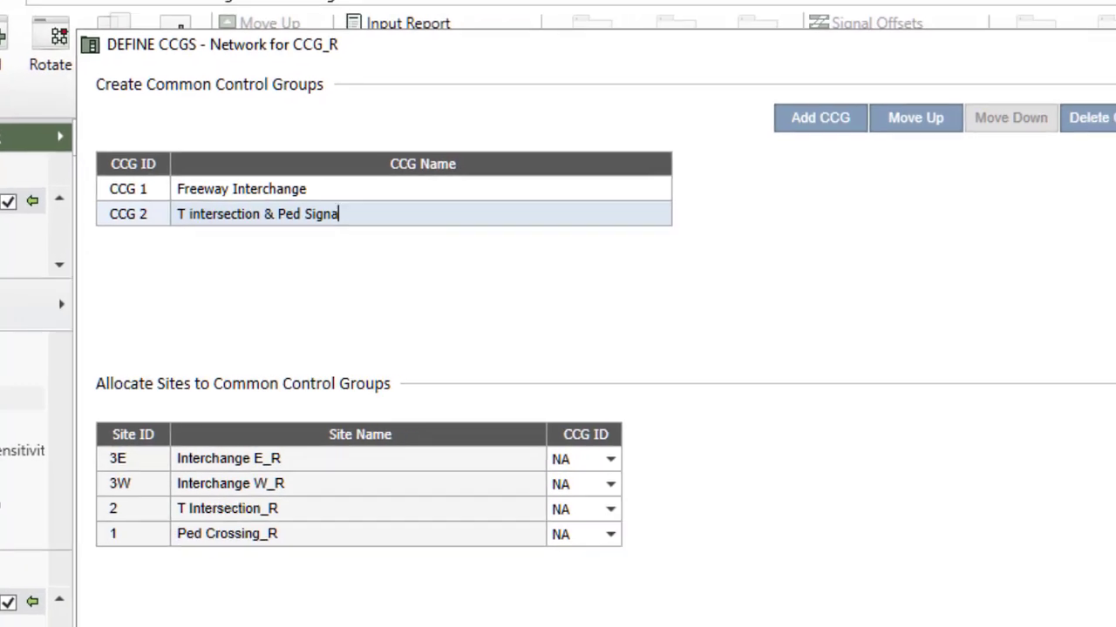
pyautogui.write('ls')
pyautogui.click(922, 120)
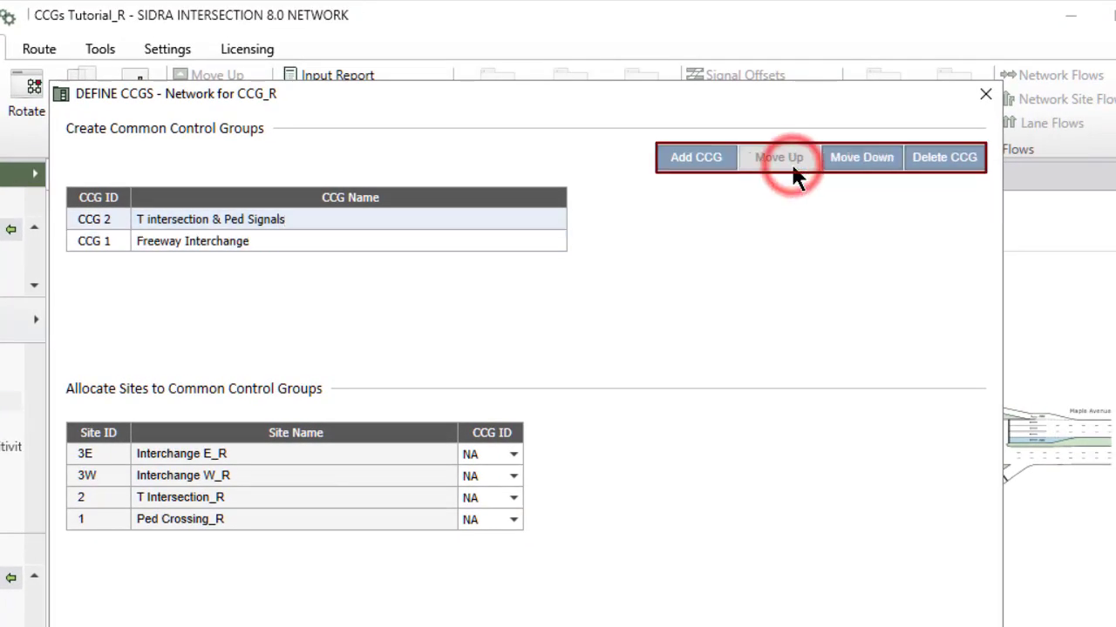
pyautogui.click(861, 165)
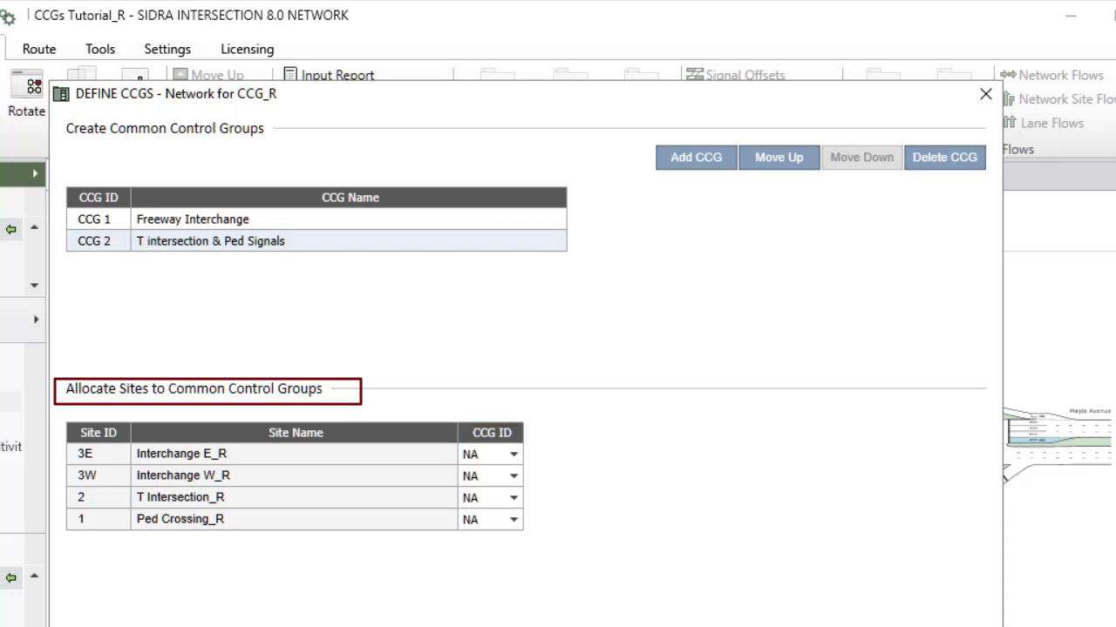
# Set the CCG ID of sites 3E and 3W to CCG 1, and sites 2 and 1 to CCG 2.
pyautogui.click(516, 452)
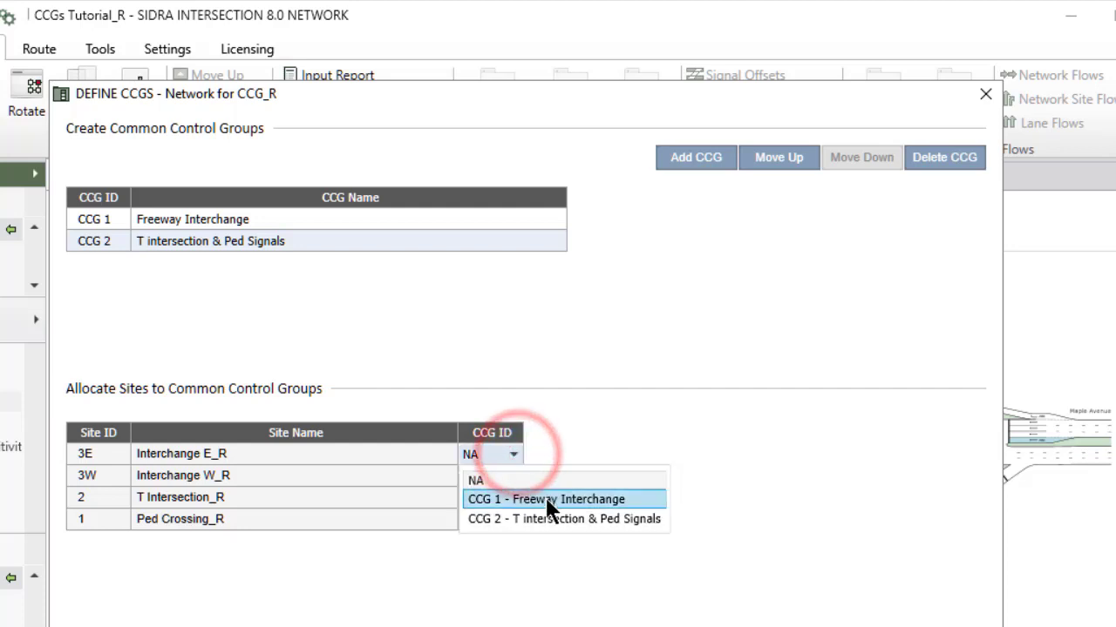
pyautogui.click(542, 497)
pyautogui.click(513, 477)
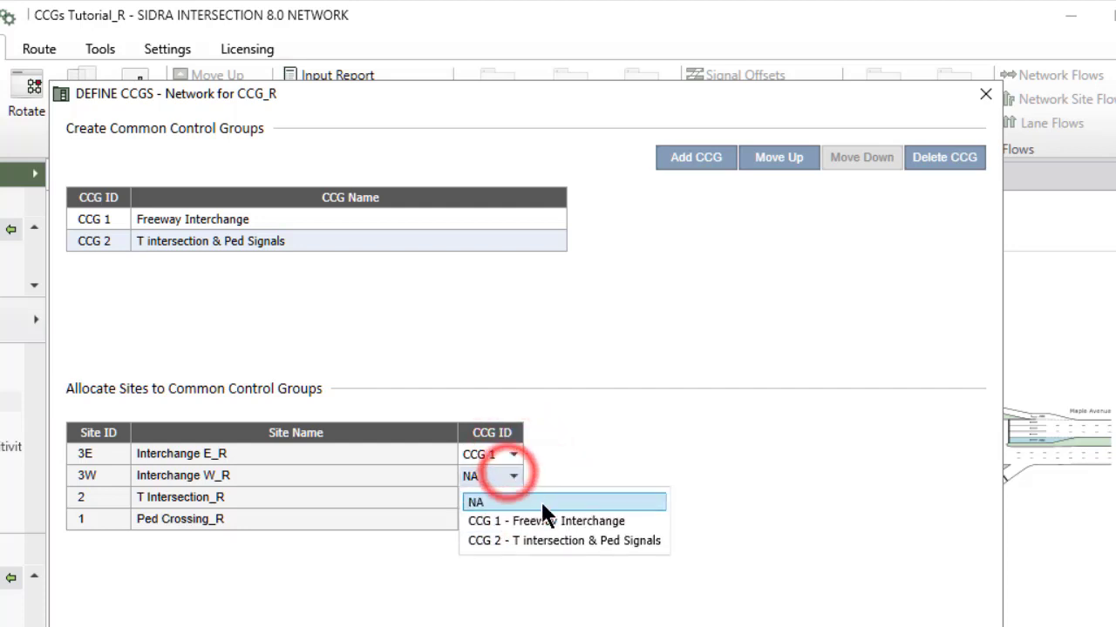
pyautogui.click(547, 522)
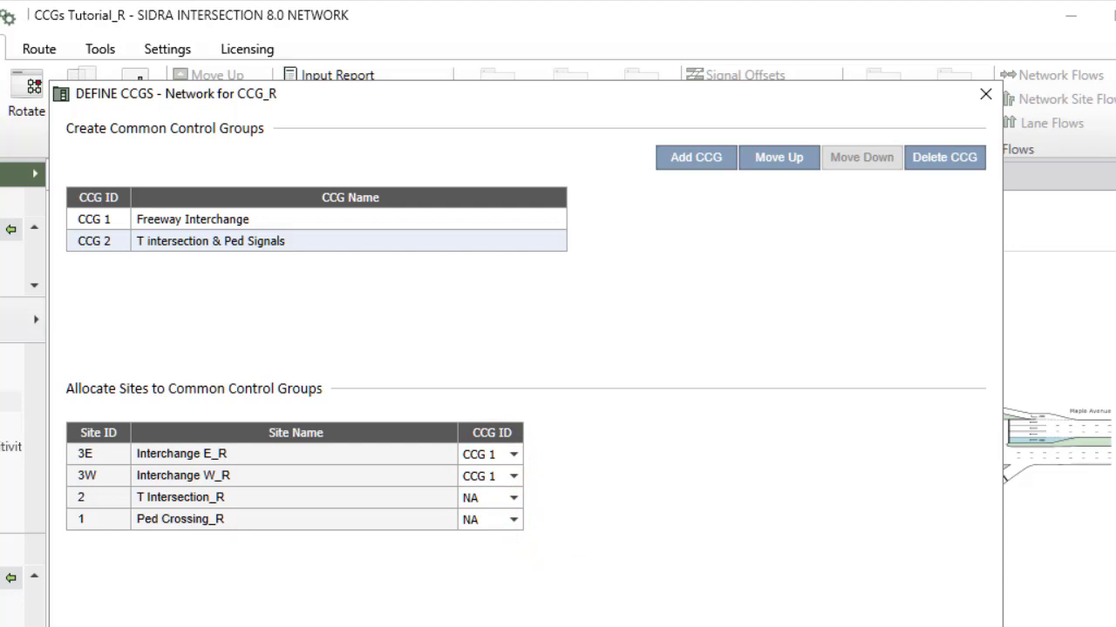
pyautogui.click(513, 498)
pyautogui.click(547, 563)
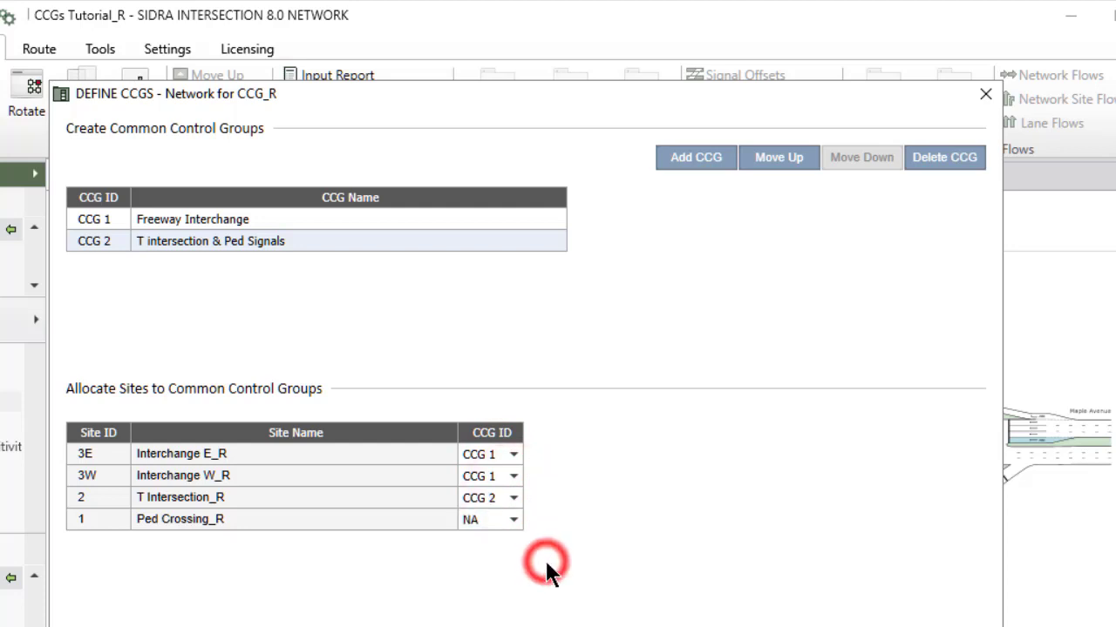
pyautogui.click(514, 520)
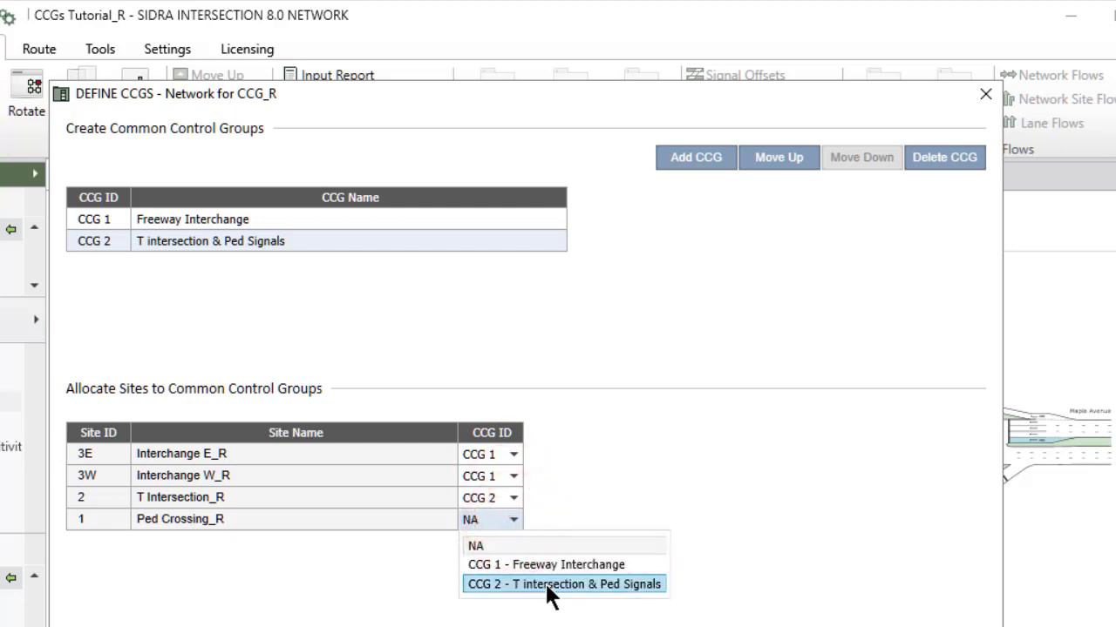
pyautogui.click(545, 593)
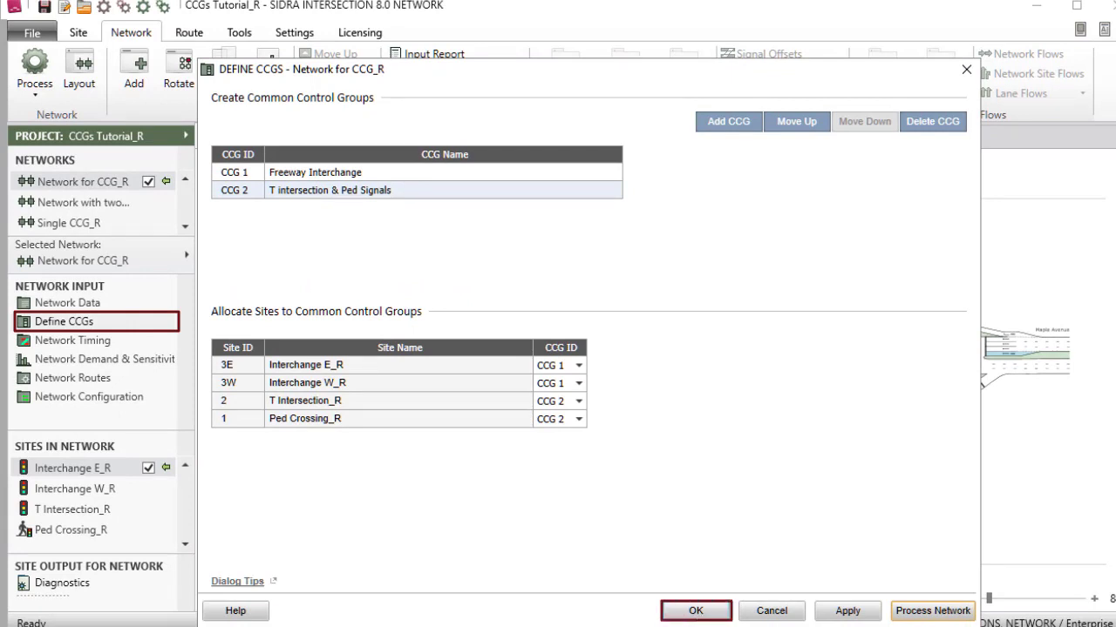
# Process the network with the new CCG allocations and bring up Network Timing.
pyautogui.click(922, 613)
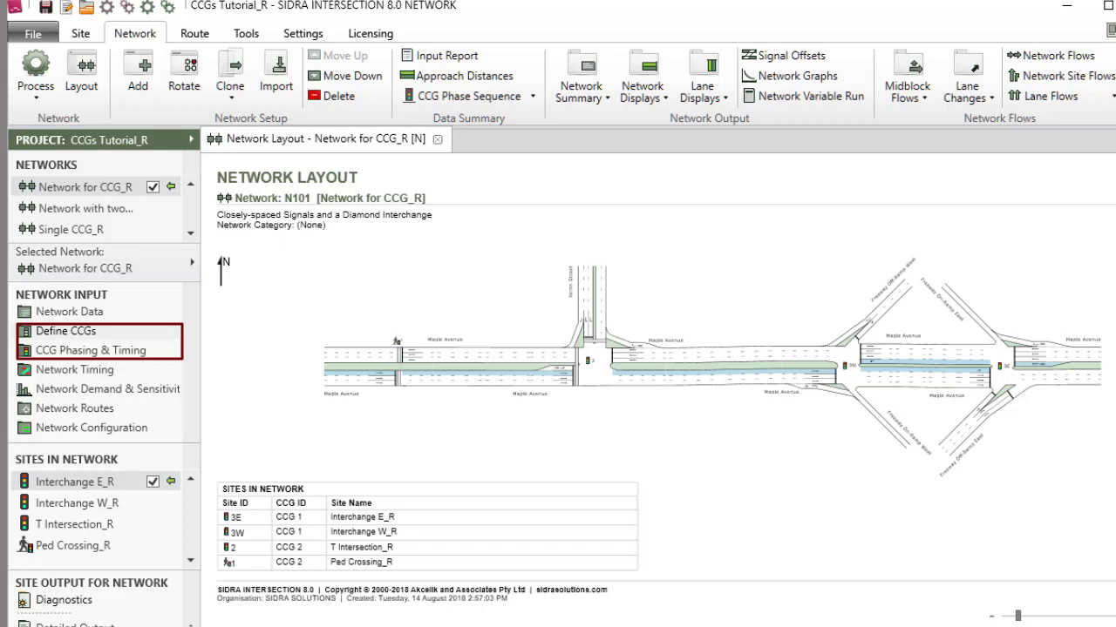
pyautogui.click(74, 371)
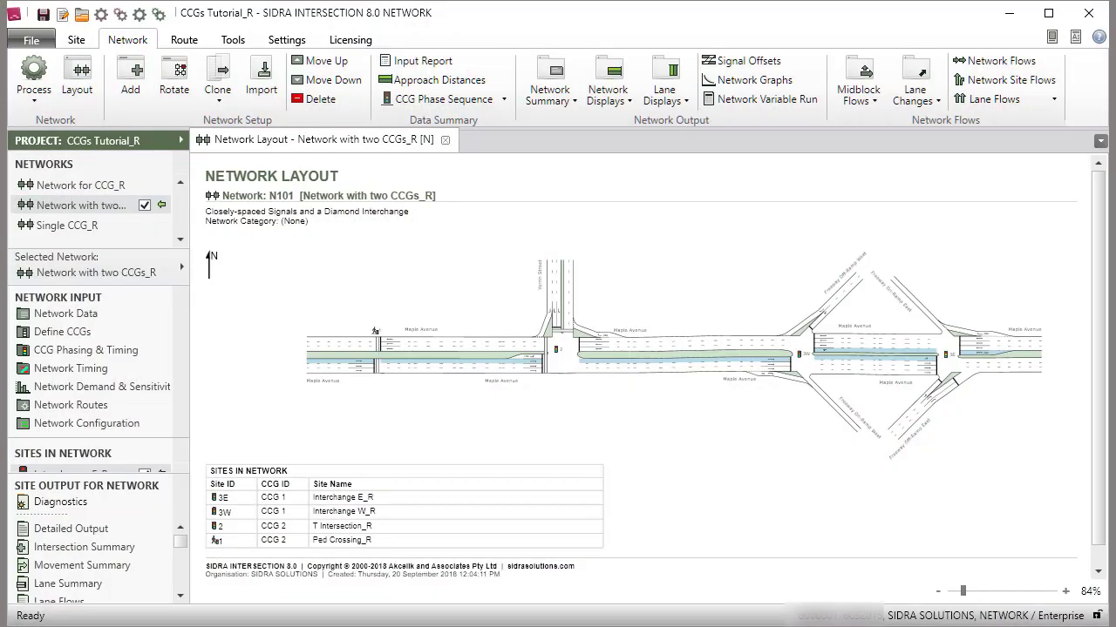
# Open CCG Phasing & Timing for the two-CCG network with CCG 1 selected.
pyautogui.click(98, 350)
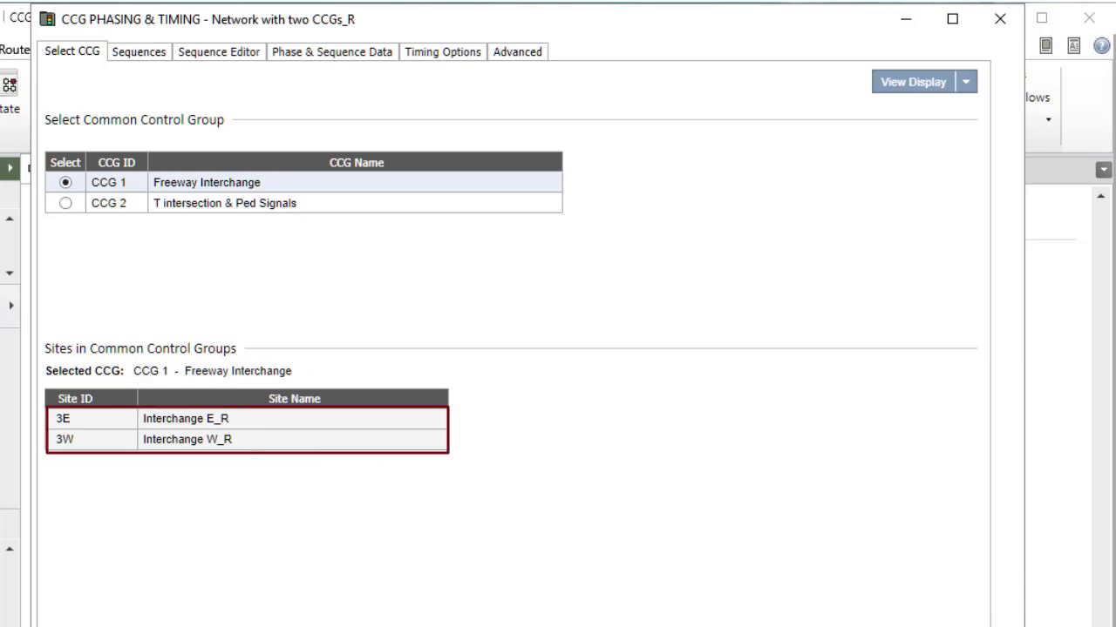
# Review CCG 1's Sequences, Sequence Editor, Phase & Sequence Data, Timing Options and Advanced tabs.
pyautogui.click(138, 50)
pyautogui.click(220, 55)
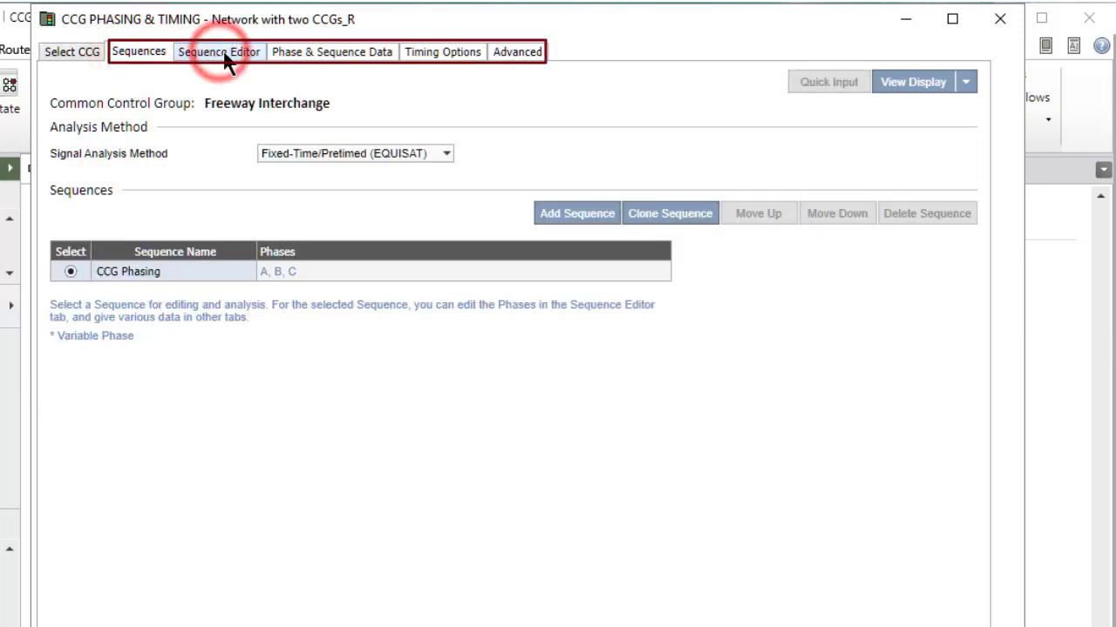
pyautogui.click(336, 50)
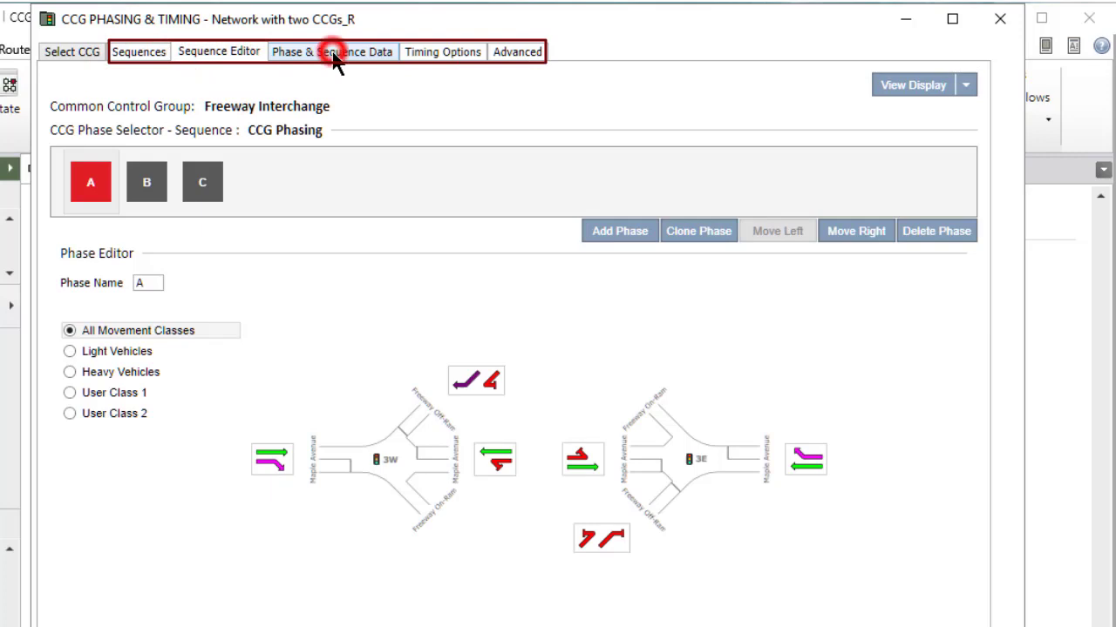
pyautogui.click(452, 54)
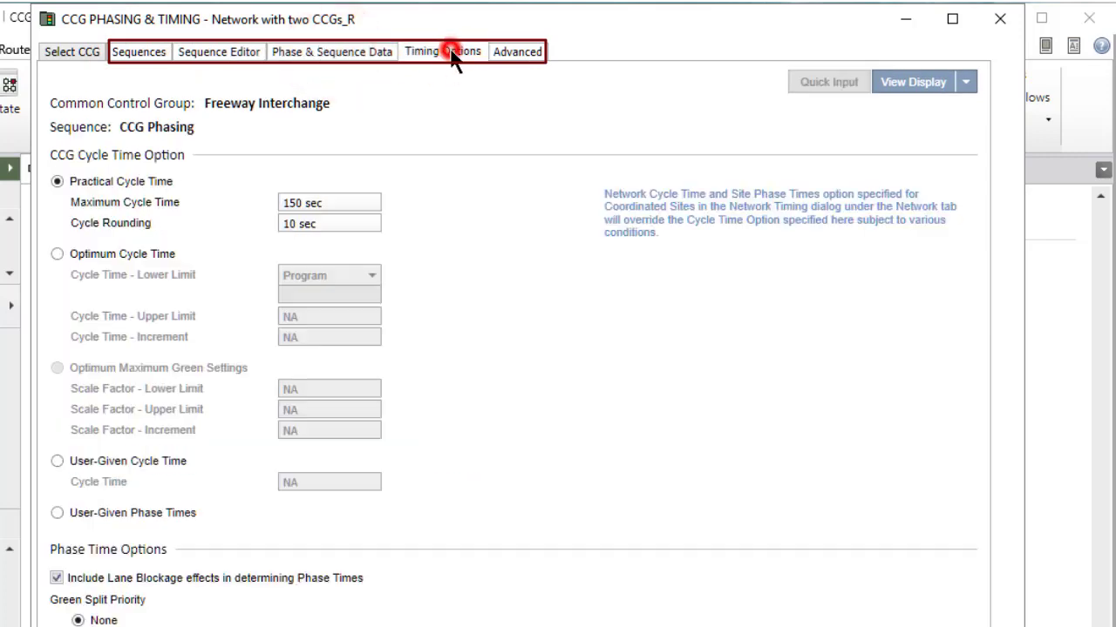
pyautogui.click(518, 54)
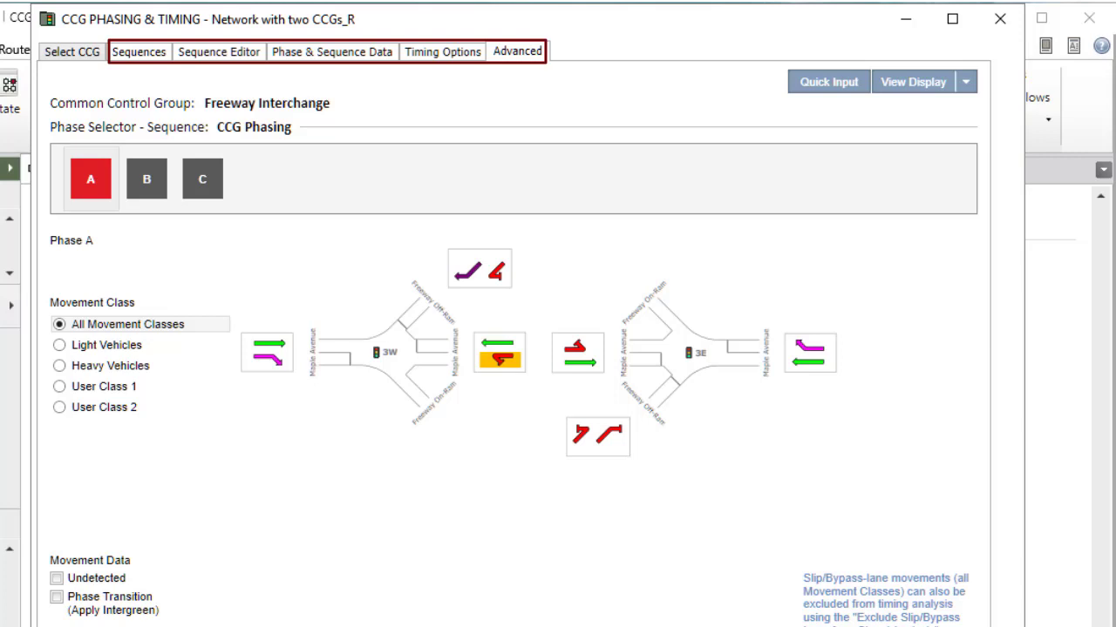
pyautogui.click(204, 52)
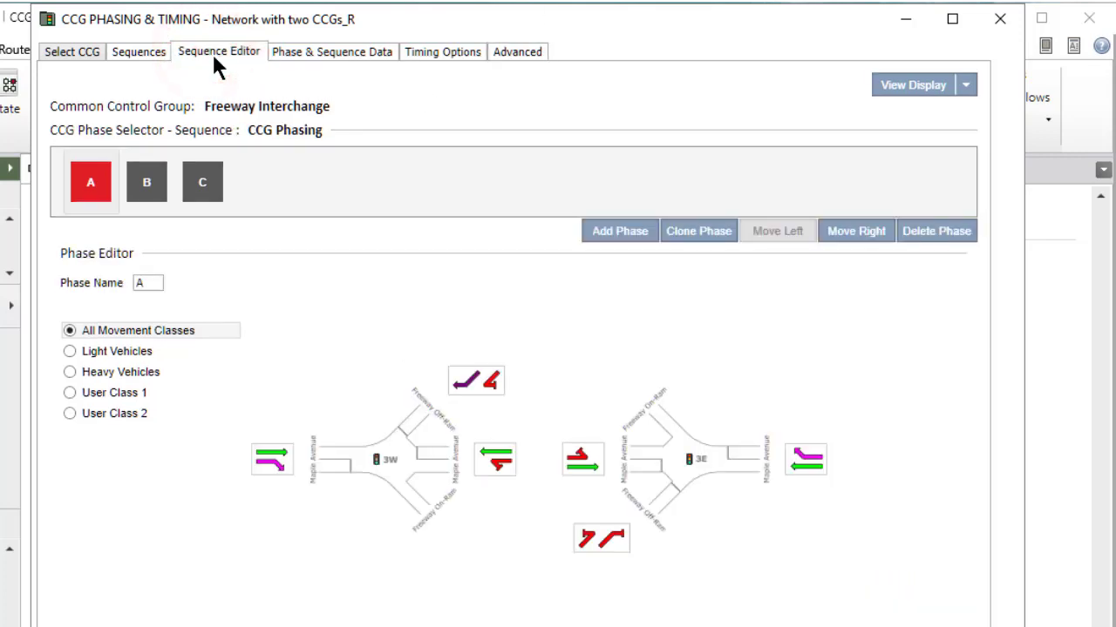
pyautogui.click(525, 52)
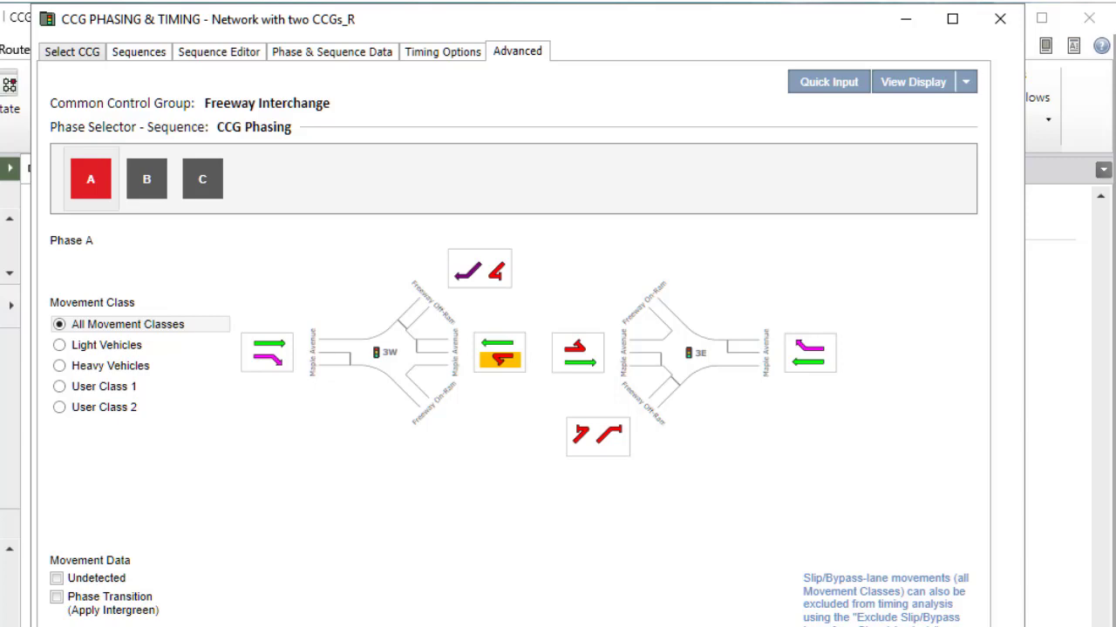
# Show the phase sequence diagrams beside the Sequence Editor, then set the display to No Display.
pyautogui.click(933, 85)
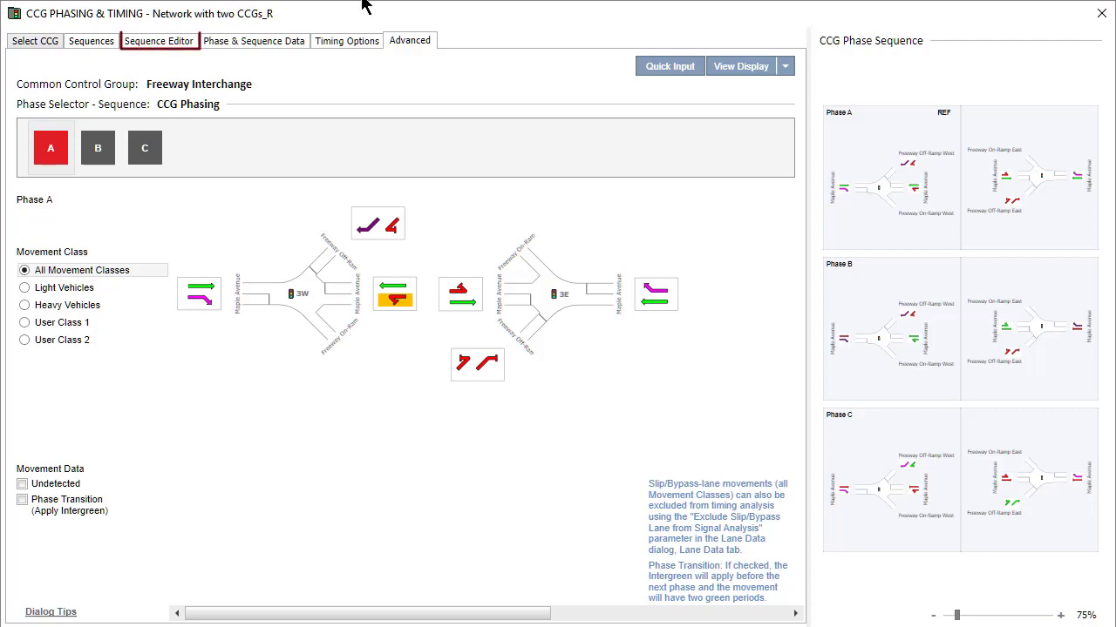
pyautogui.click(167, 47)
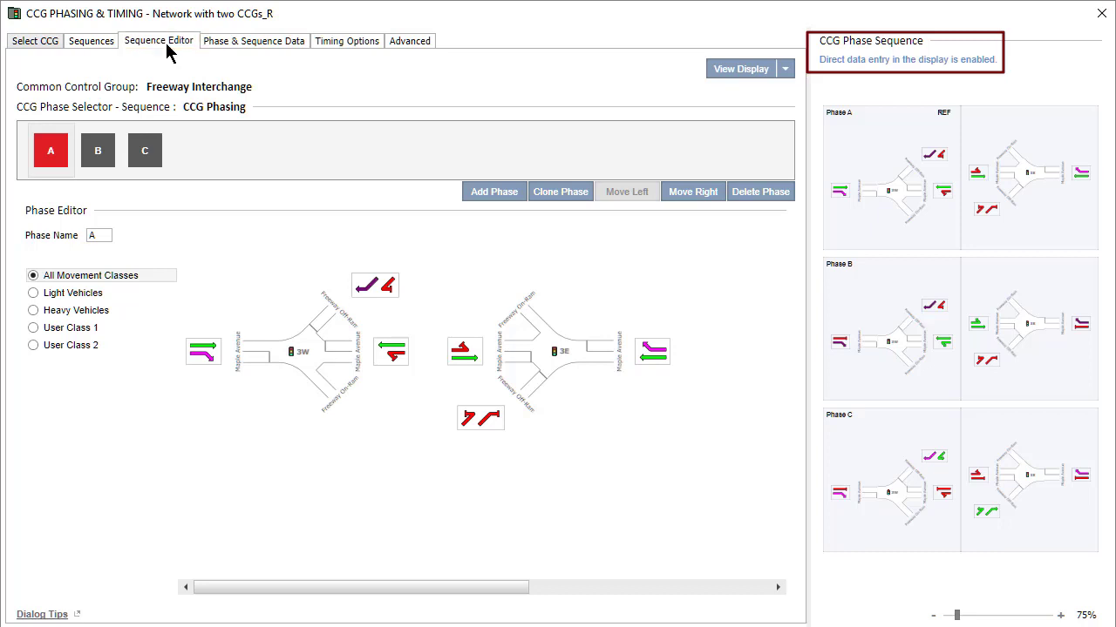
pyautogui.click(785, 70)
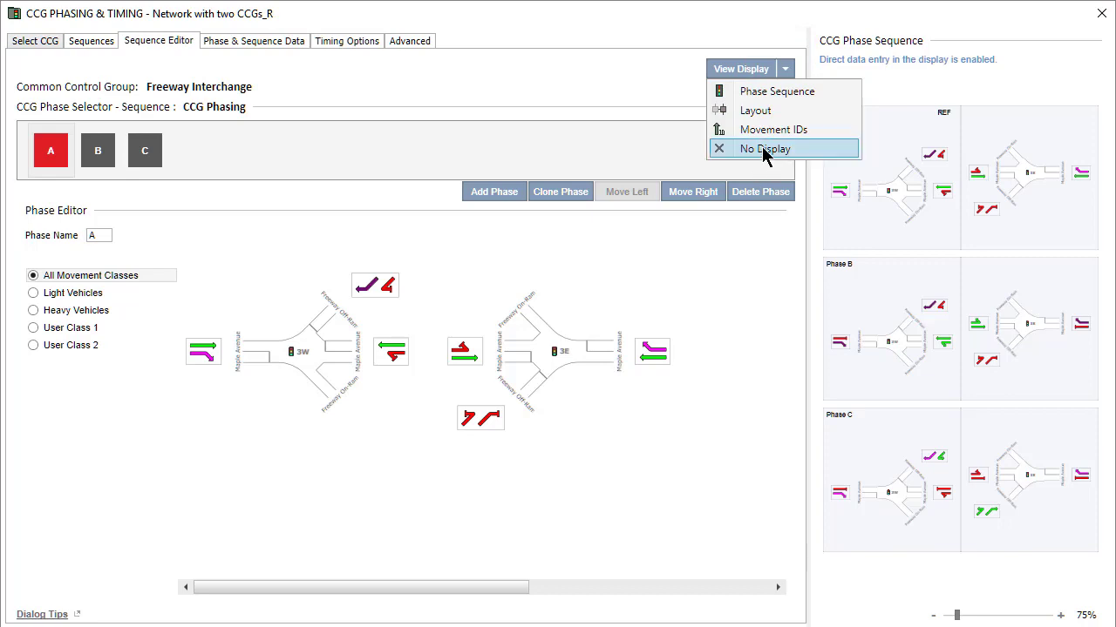
pyautogui.click(765, 150)
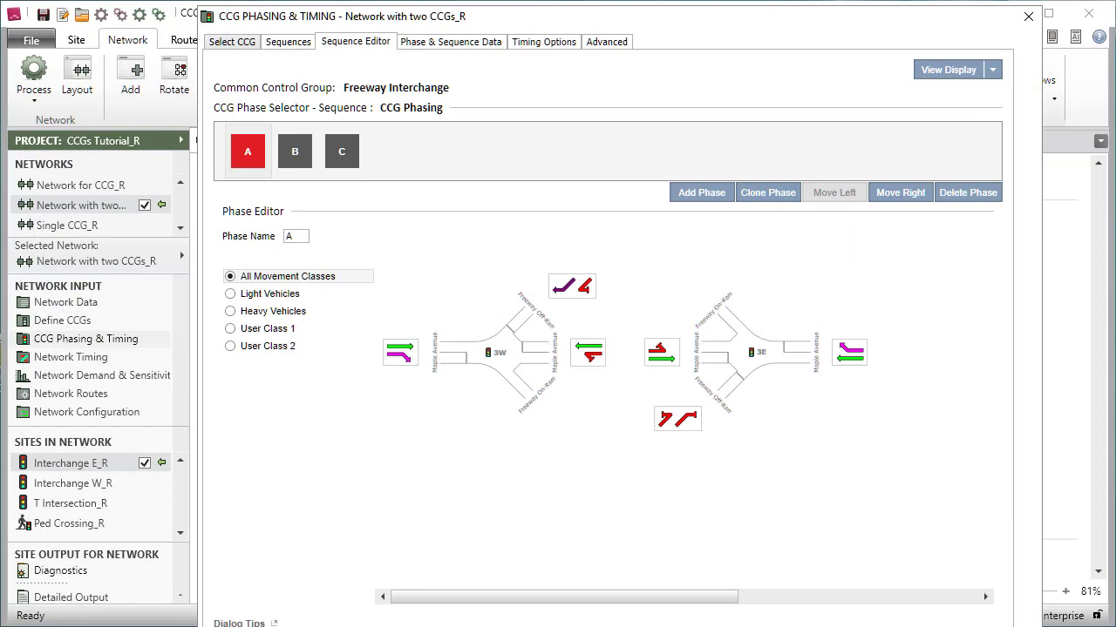
# Check the CCG's Phase & Sequence Data and Timing Options tabs.
pyautogui.click(461, 41)
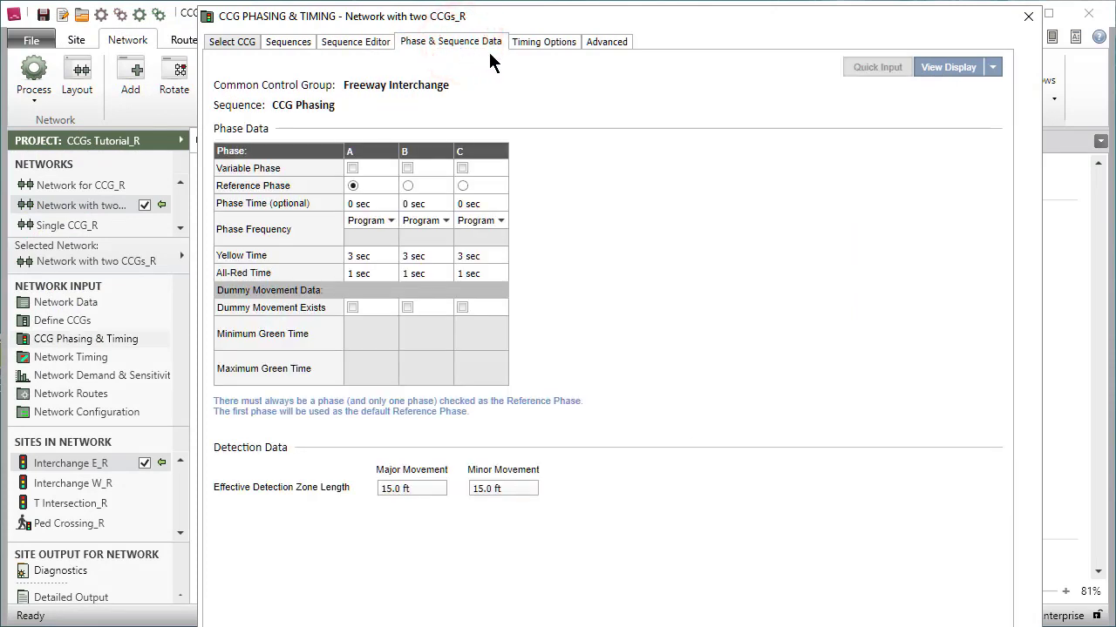
pyautogui.click(548, 43)
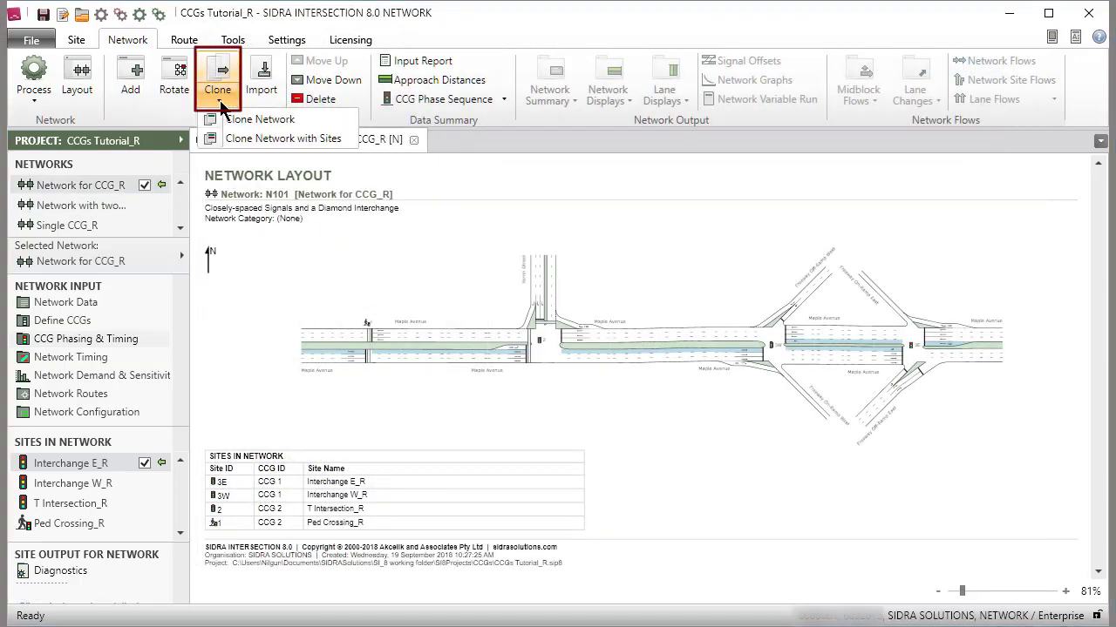
# Clone Network for CCG_R and show the Single CCG_R layout with sites 3E and 3W in CCG 1.
pyautogui.click(259, 119)
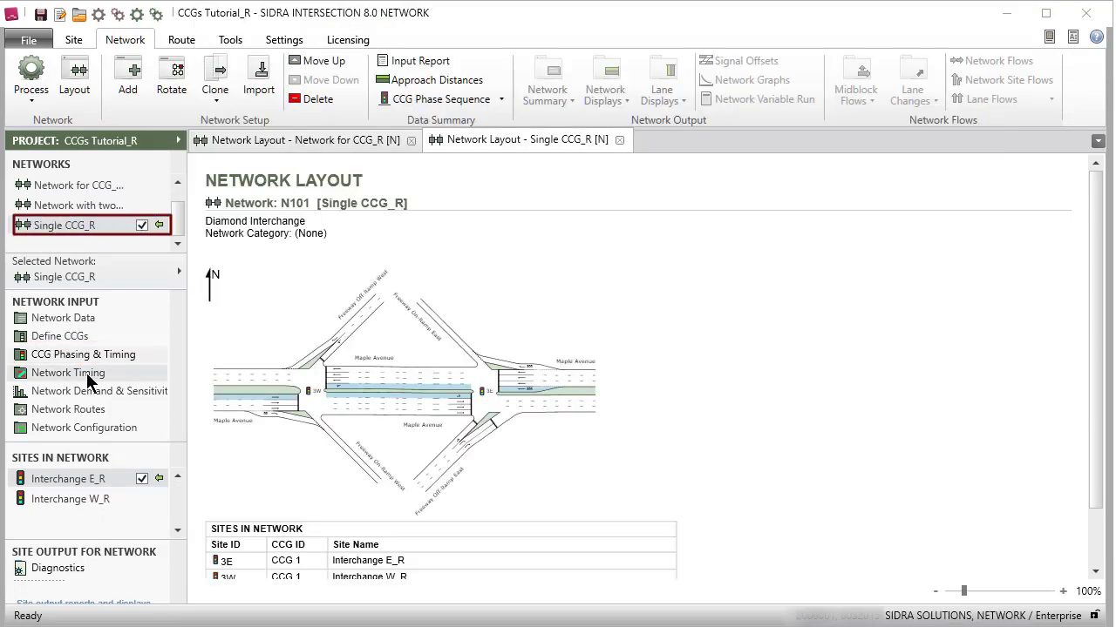
# Set Single CCG_R's CCG 1 to uncoordinated and review its Practical Cycle Time option, 150 sec maximum.
pyautogui.click(88, 374)
pyautogui.click(591, 139)
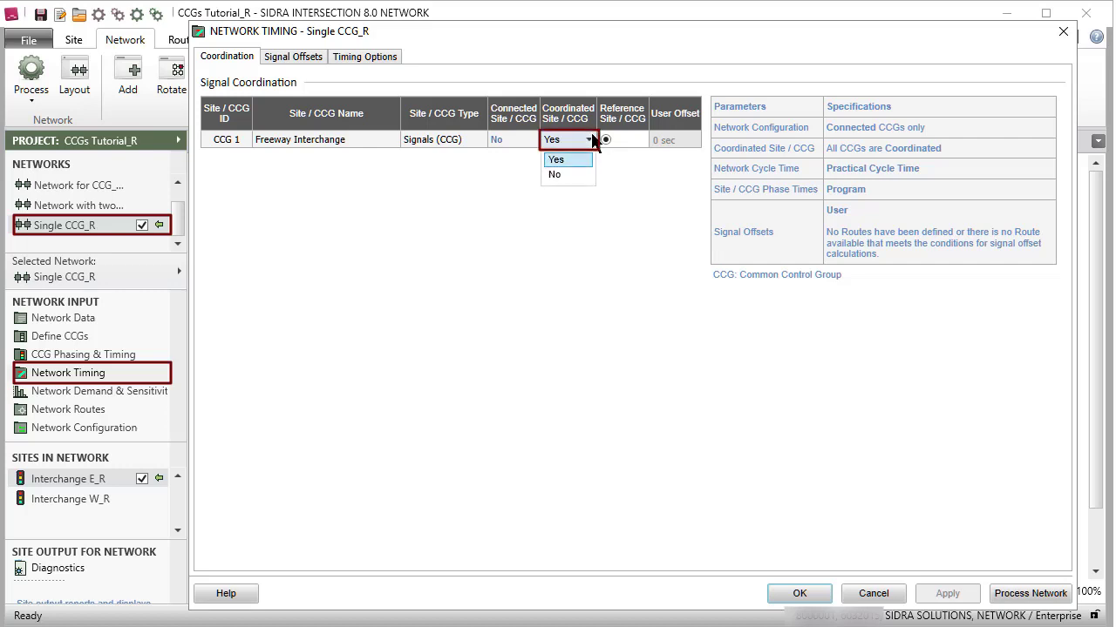
pyautogui.click(565, 173)
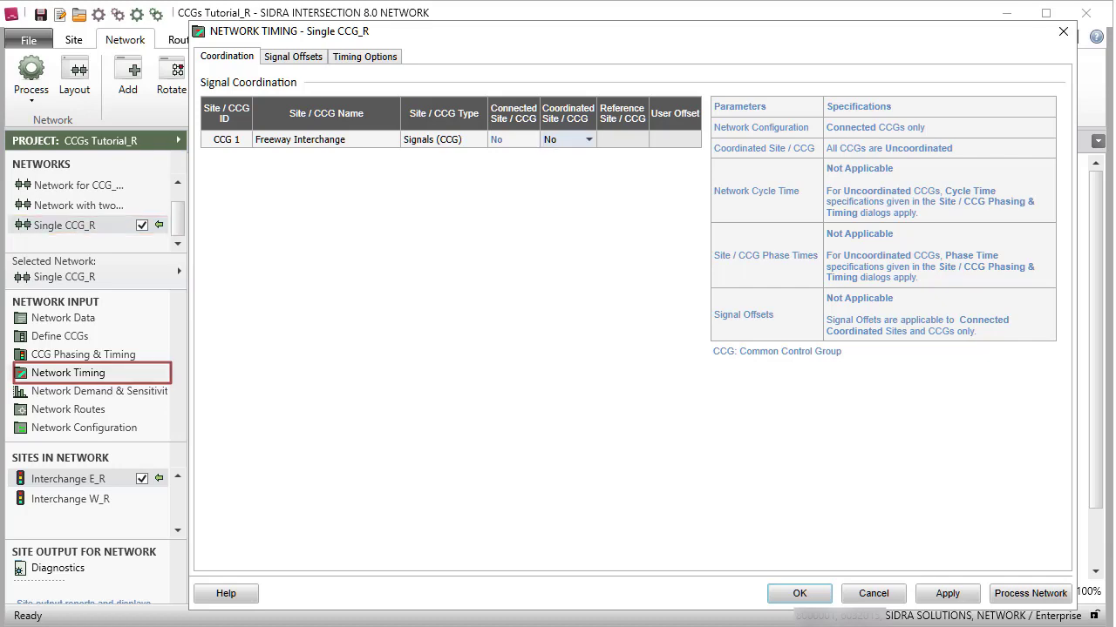
pyautogui.click(75, 355)
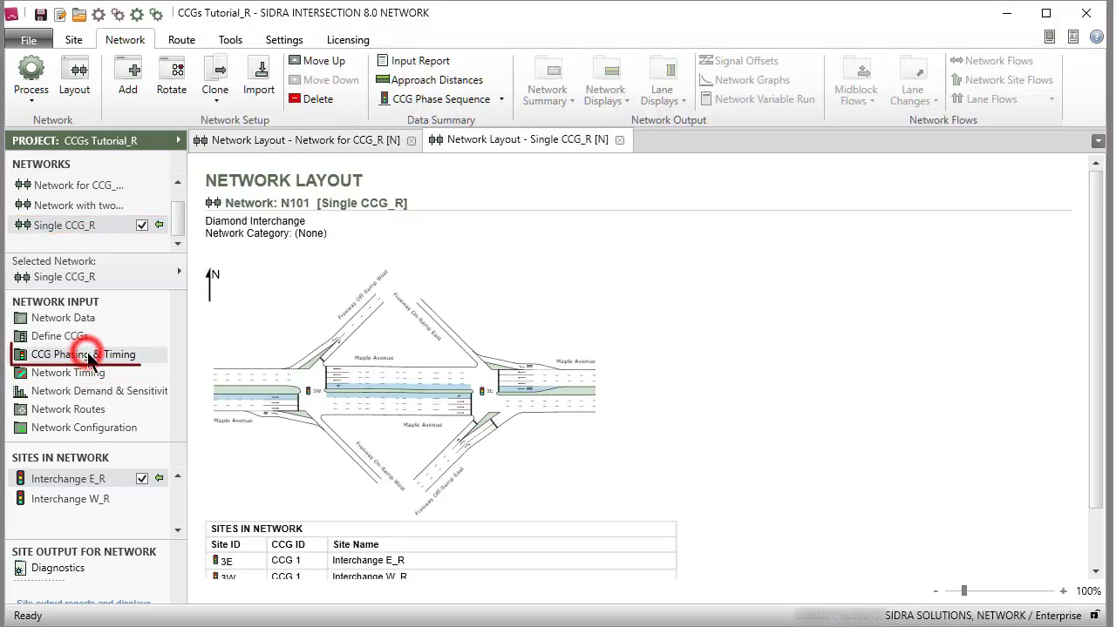
pyautogui.click(530, 42)
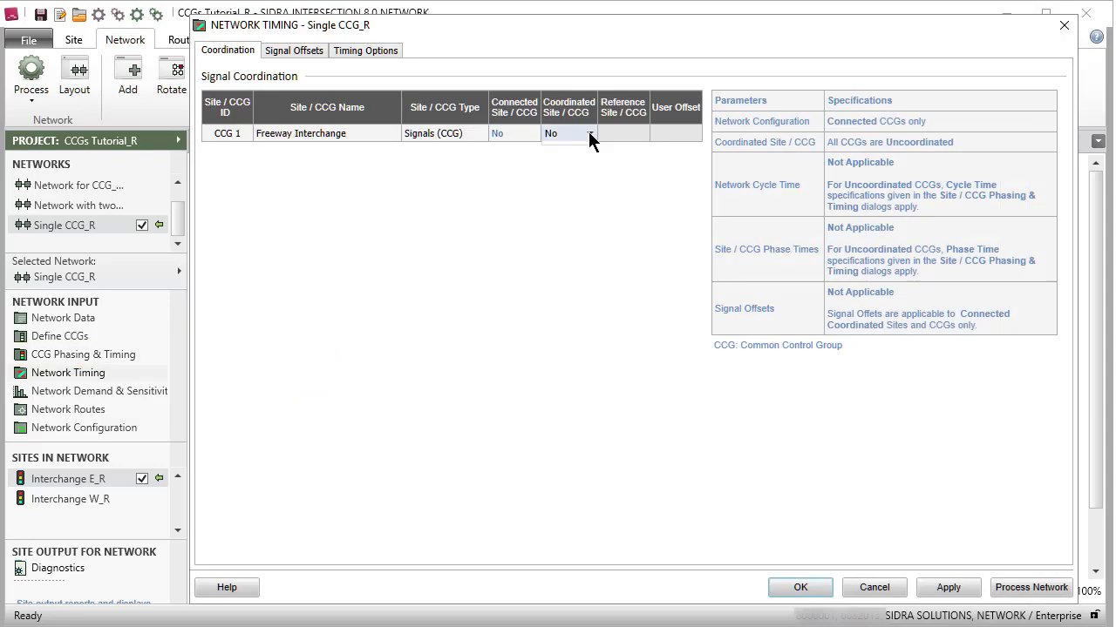
# Compare network cycle time options with CCG 1 coordinated, then leave CCG 1 uncoordinated.
pyautogui.click(589, 133)
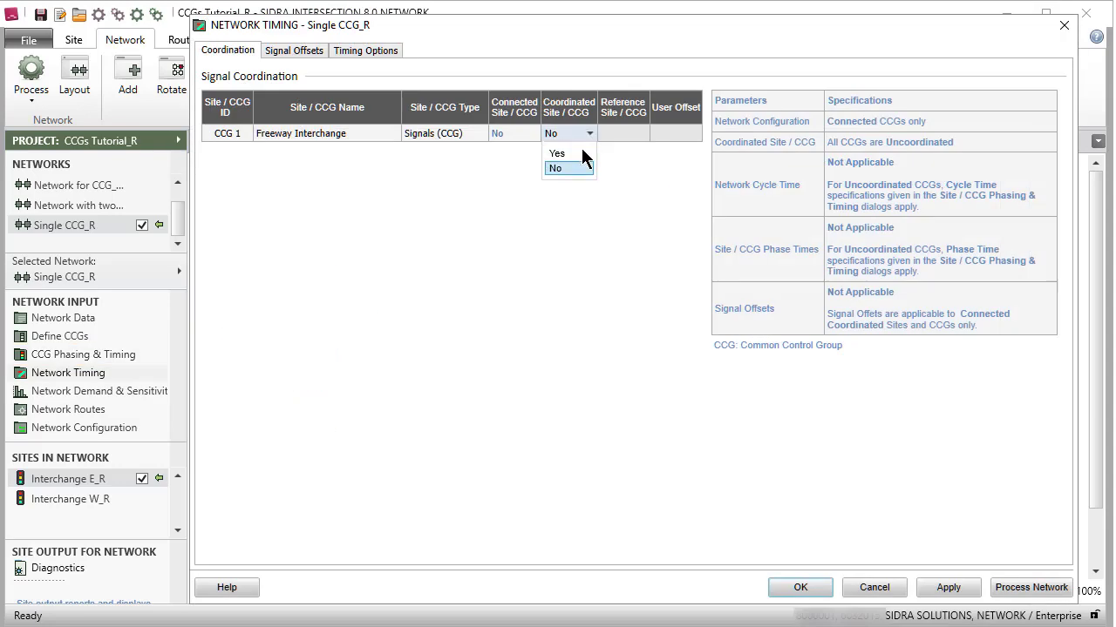
pyautogui.click(579, 151)
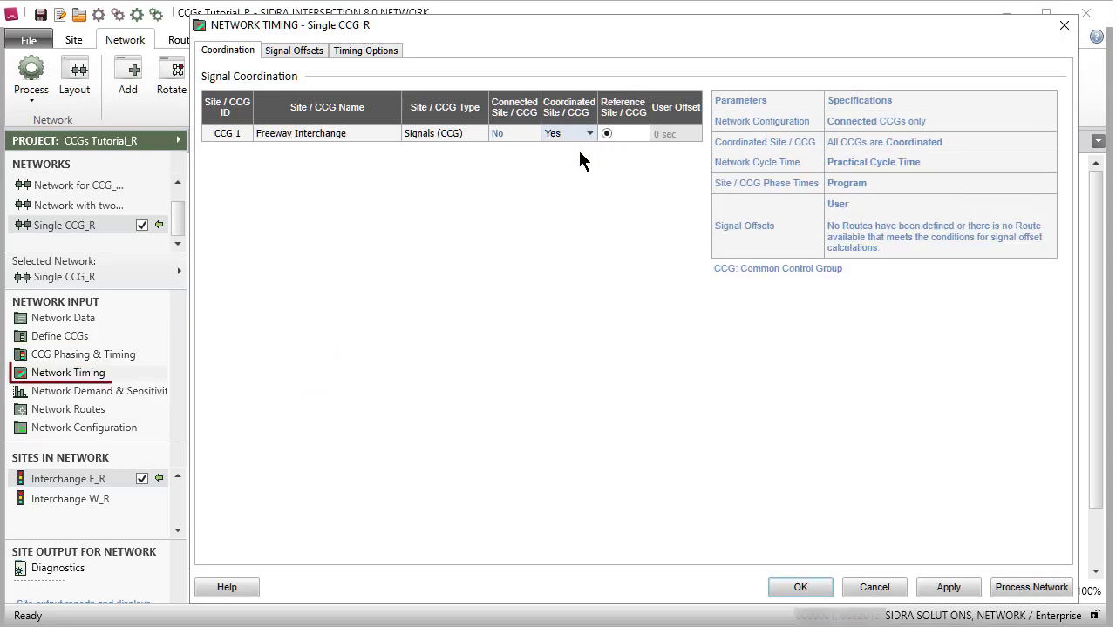
pyautogui.click(372, 49)
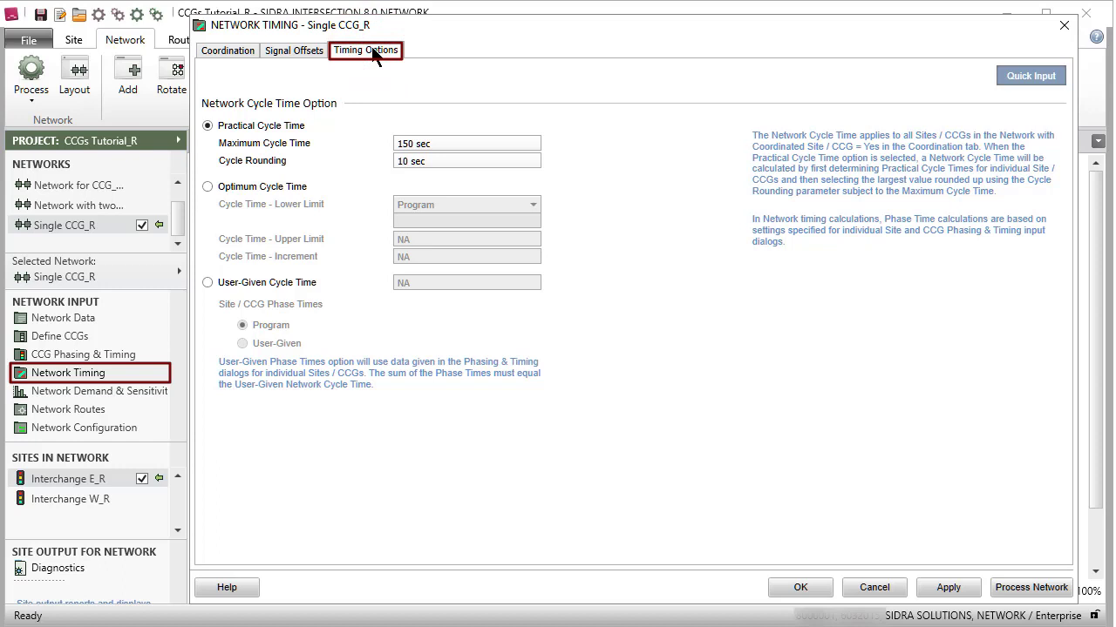
pyautogui.click(229, 50)
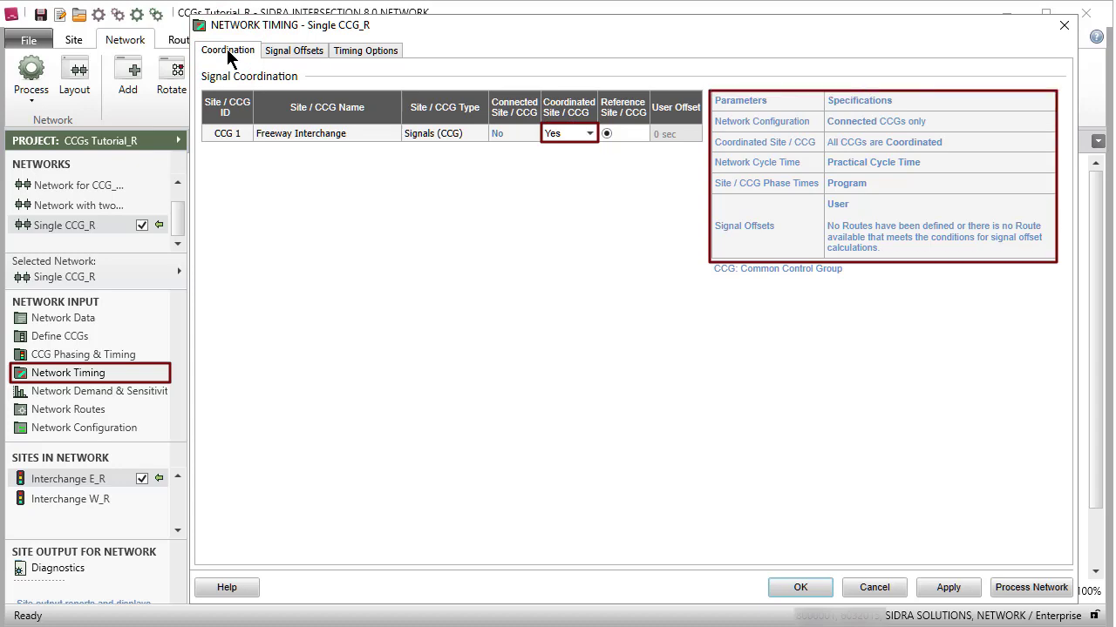
pyautogui.click(571, 133)
pyautogui.click(578, 170)
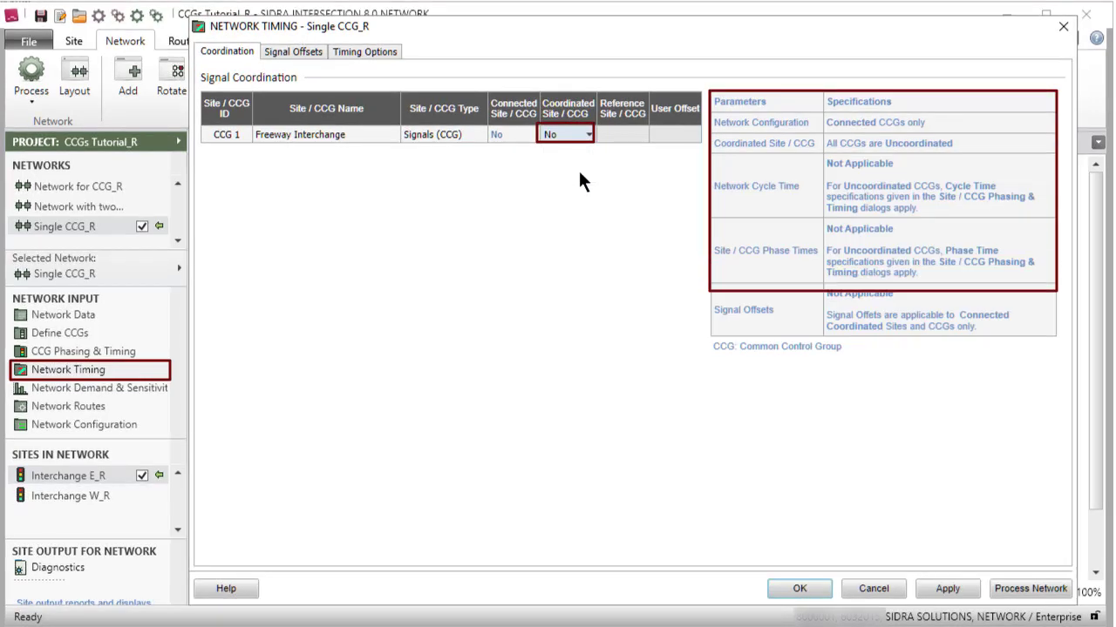